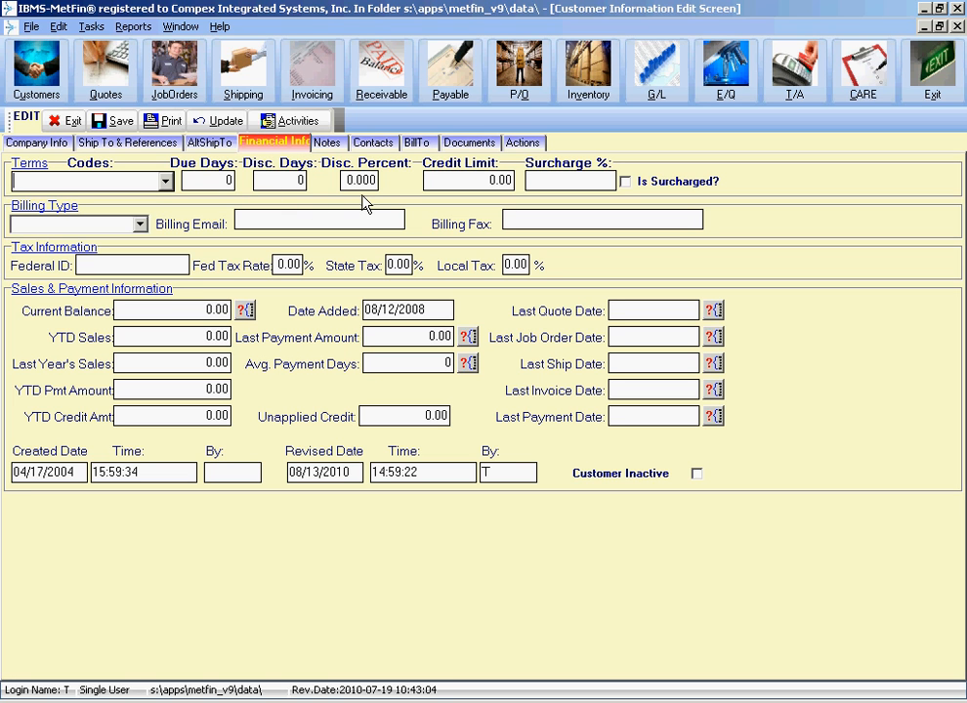
Browse the list of available terms codes without choosing one
click(166, 183)
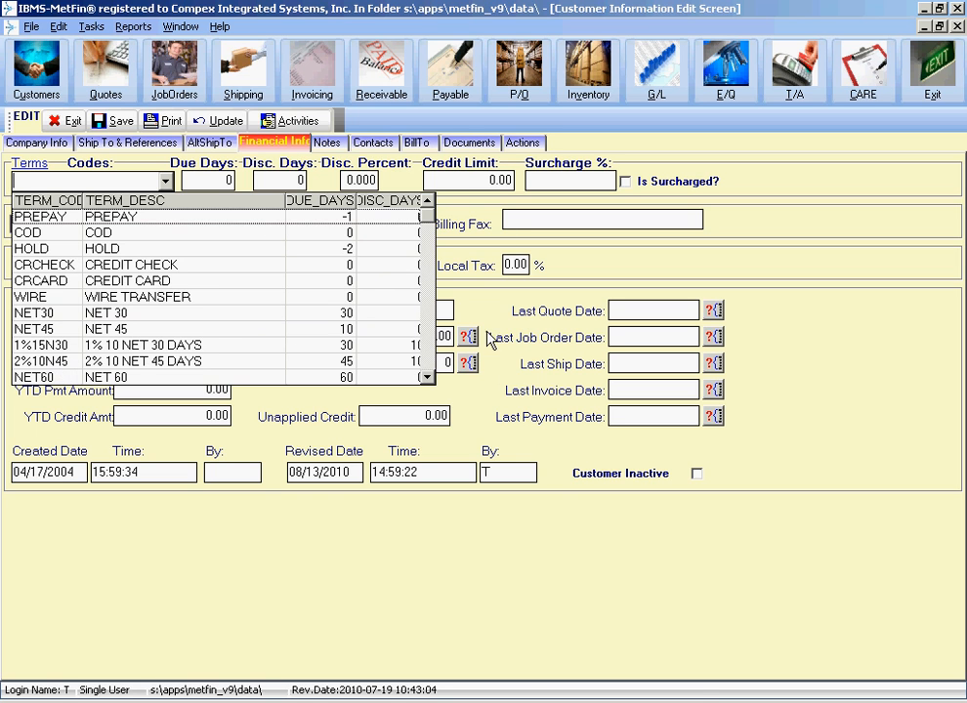
click(427, 377)
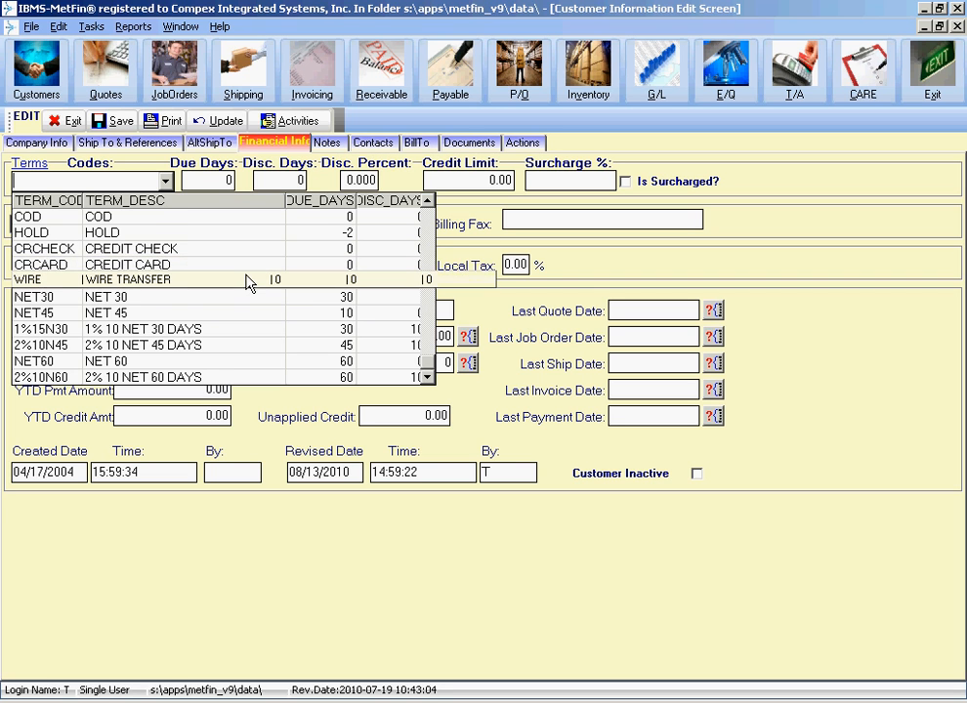
click(466, 241)
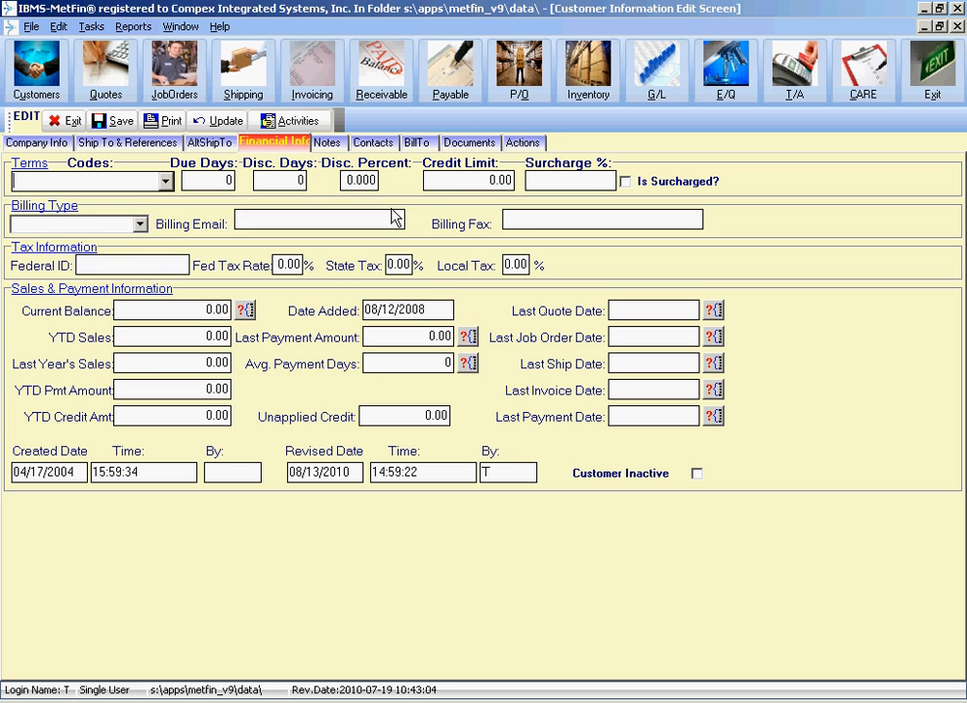
Set the customer's terms code to NET30
click(165, 182)
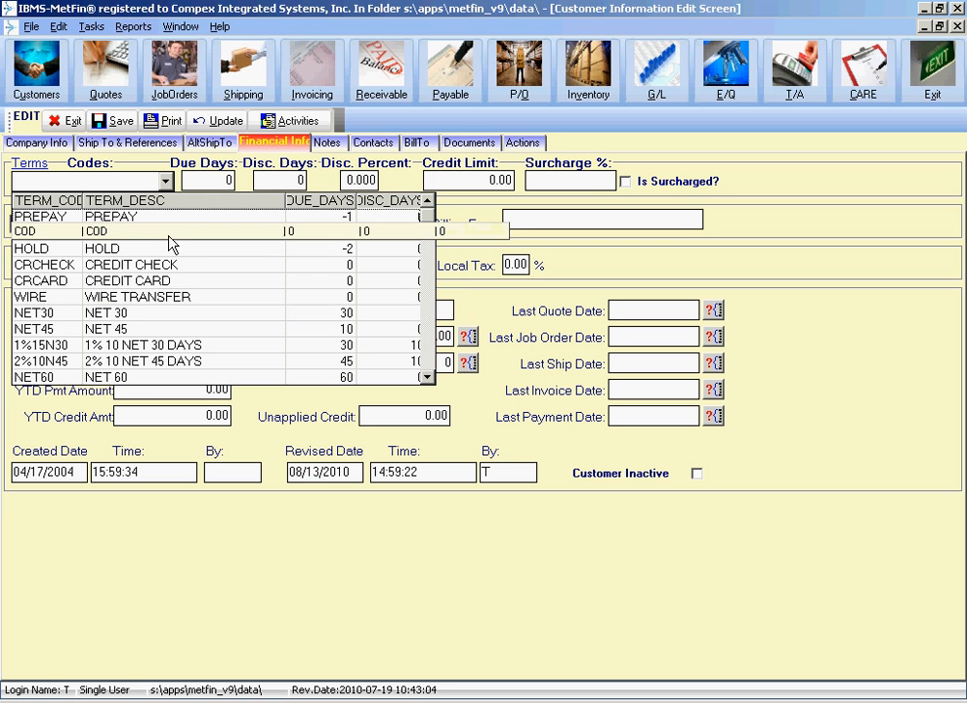
click(146, 312)
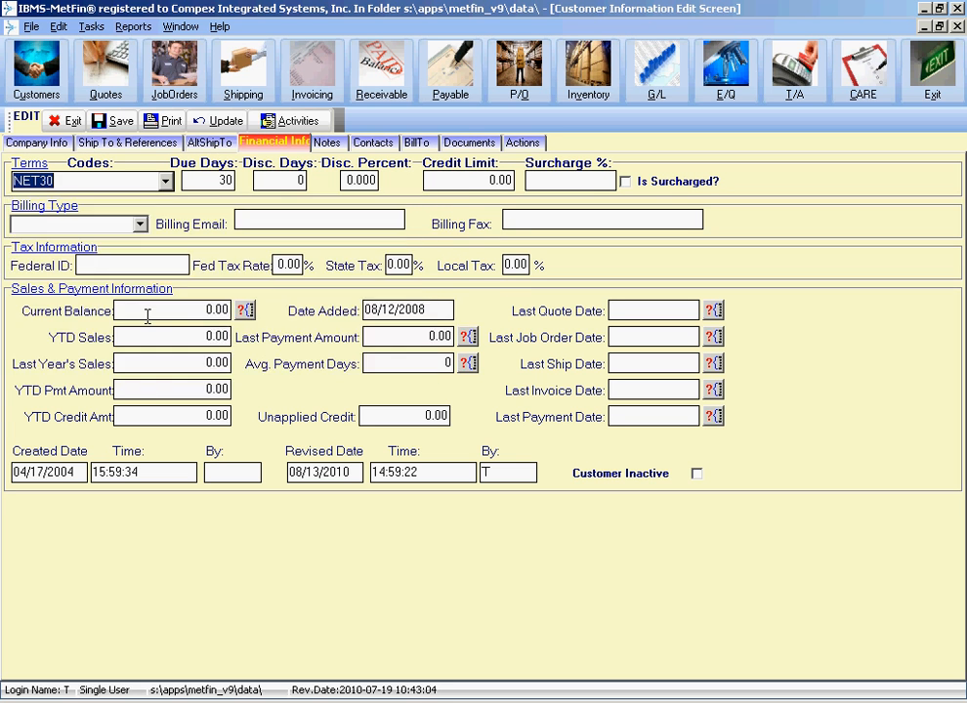
key(Tab)
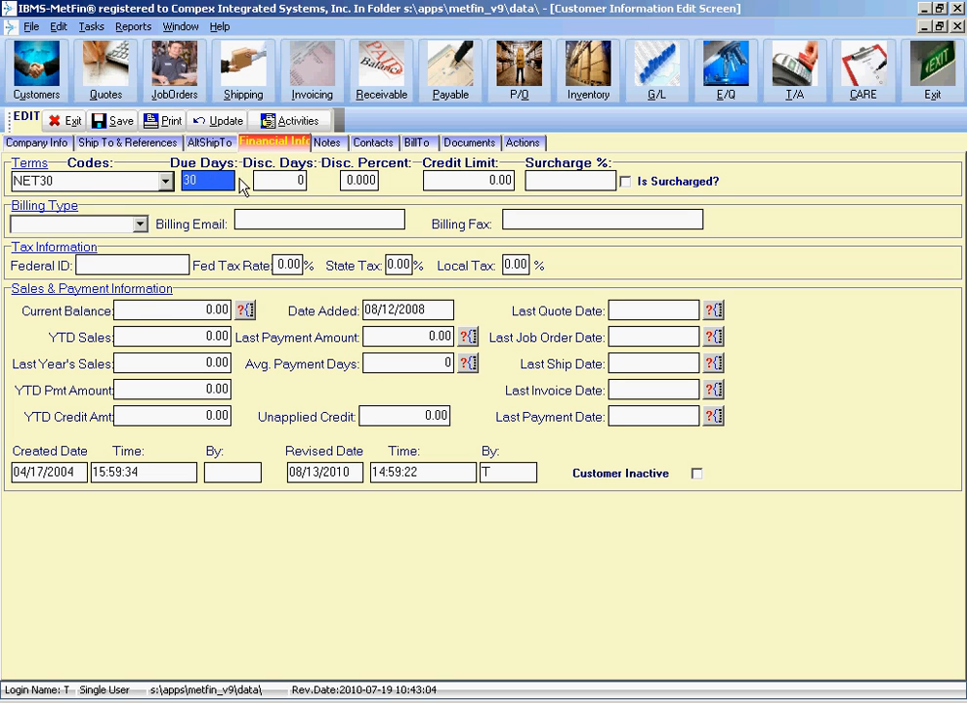
key(Tab)
key(Tab)
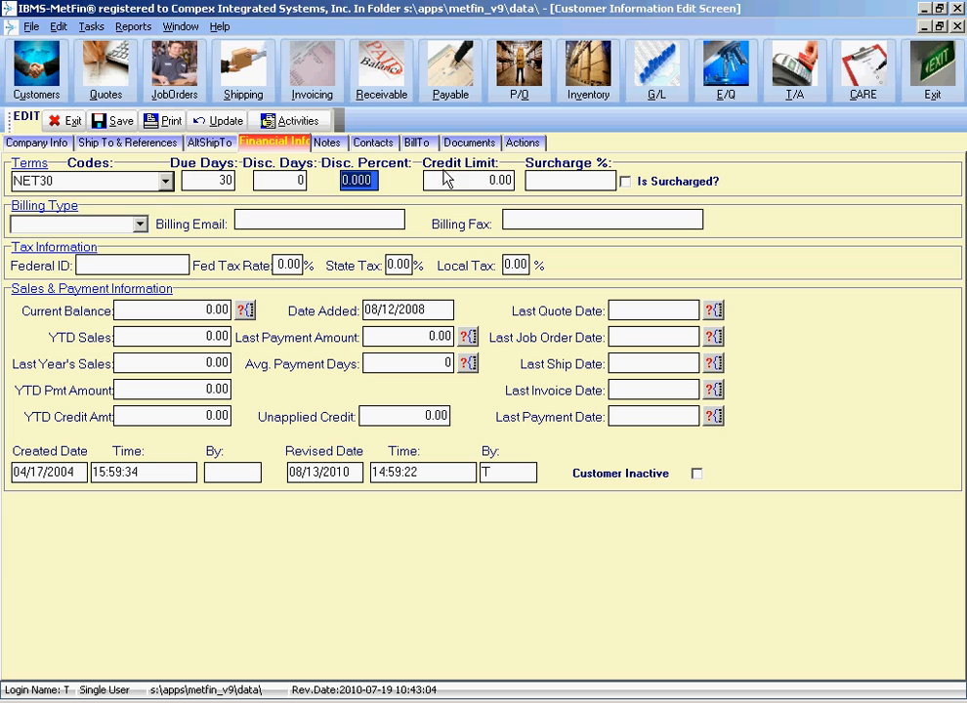
Inspect the database field name and type behind the Disc. Days and Due Days fields
click(214, 182)
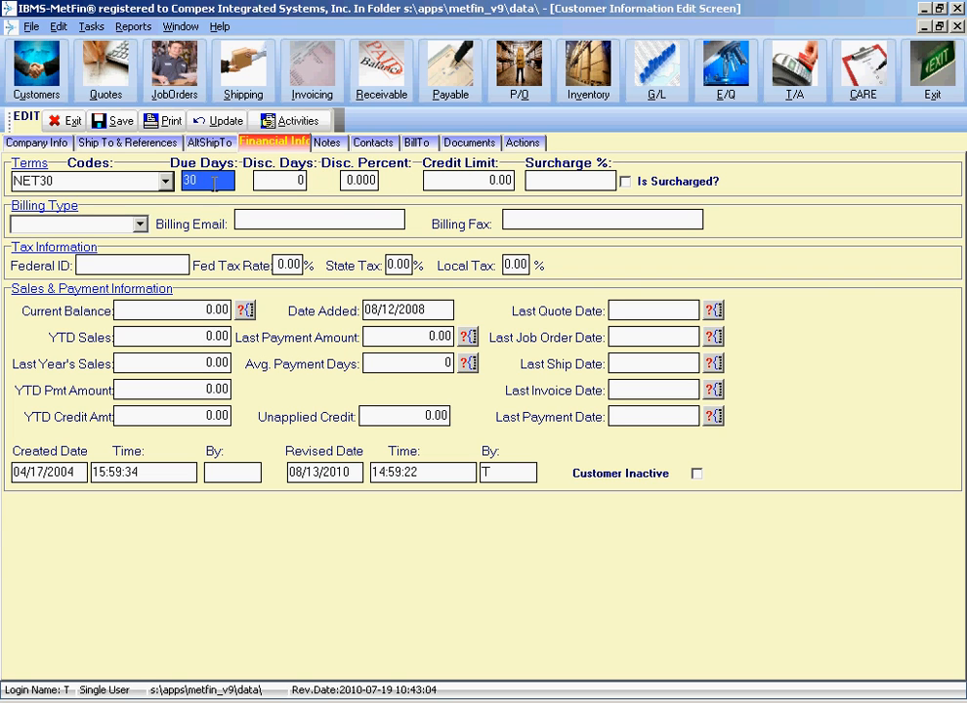
click(291, 181)
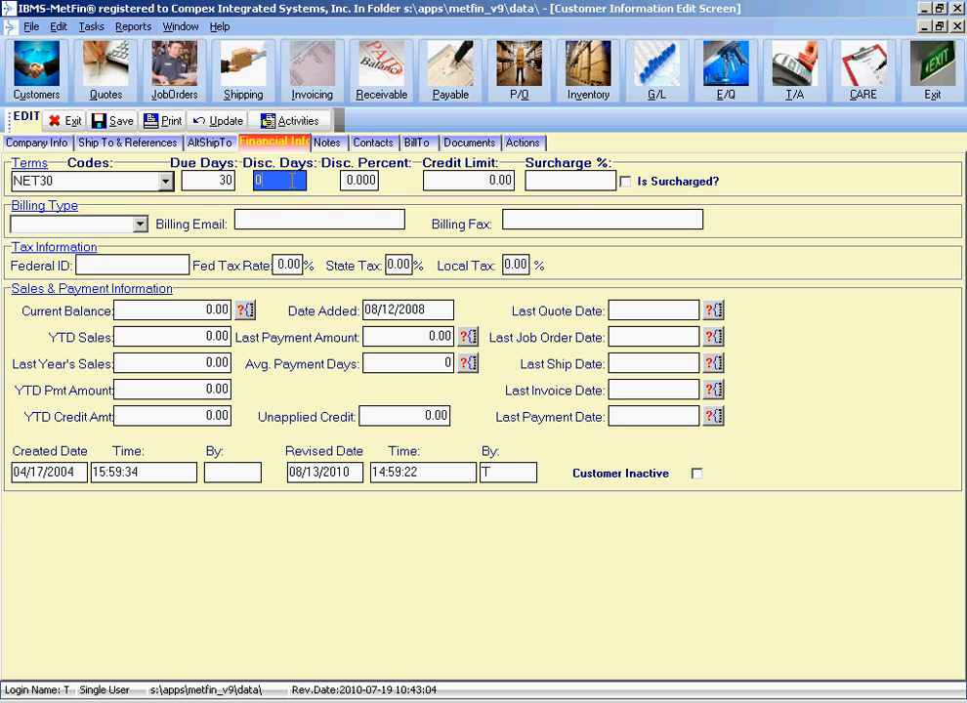
right_click(291, 181)
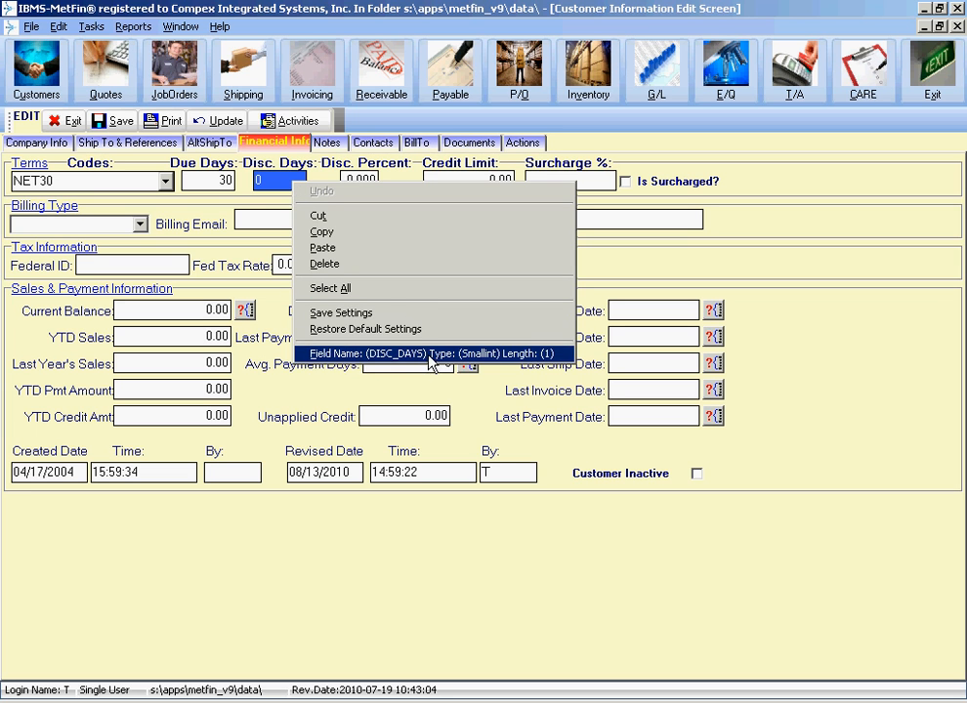
right_click(211, 180)
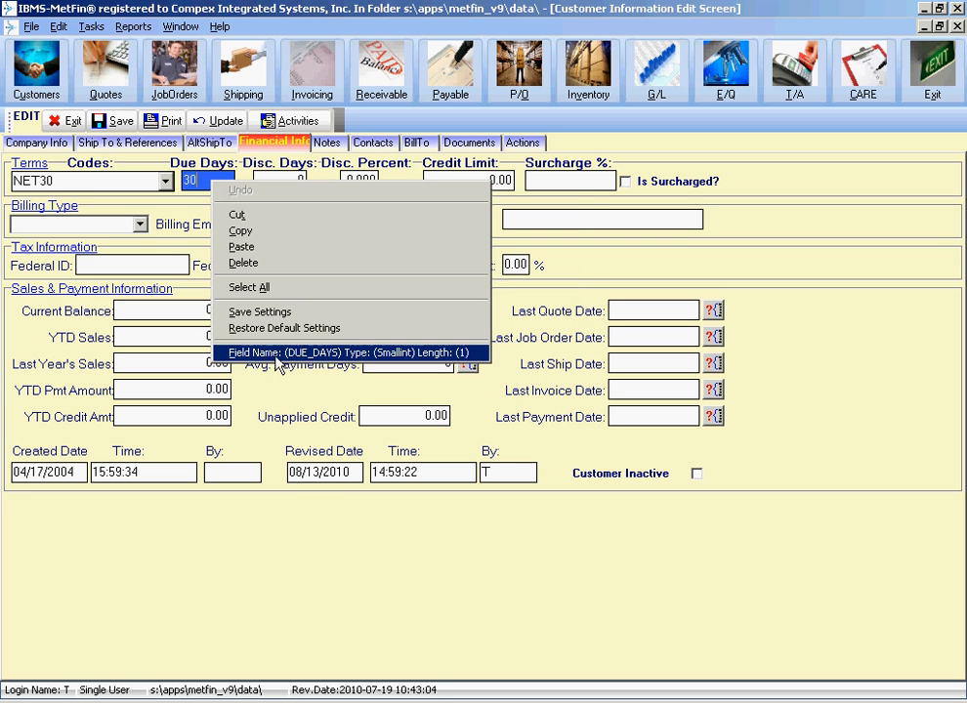
click(207, 179)
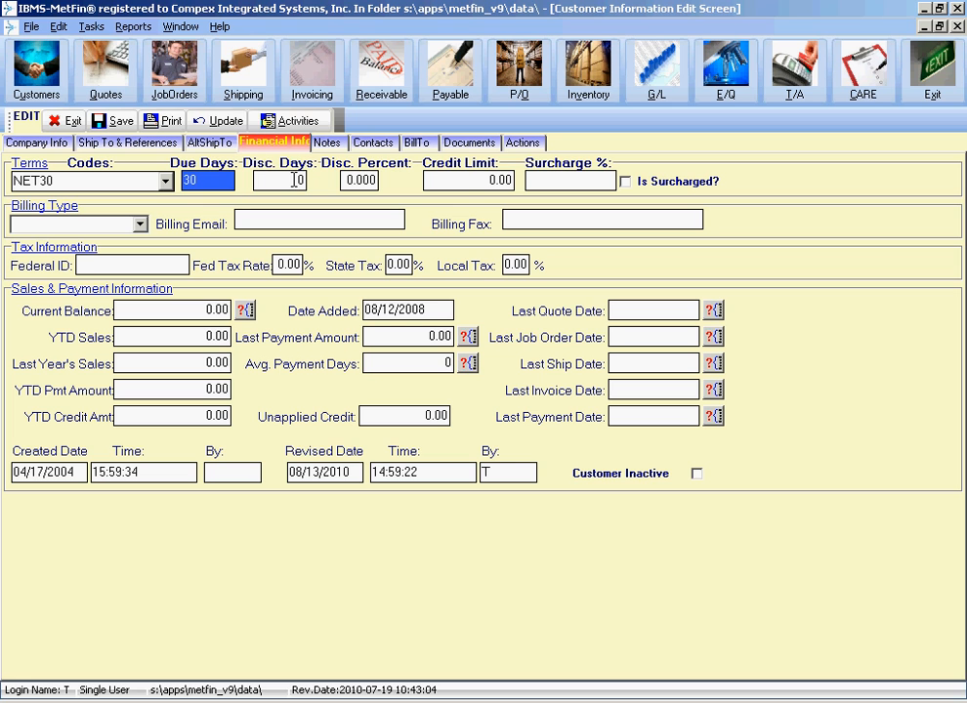
Try several credit limit values, including 100 and 99999999, and set the credit limit back to 0
click(466, 183)
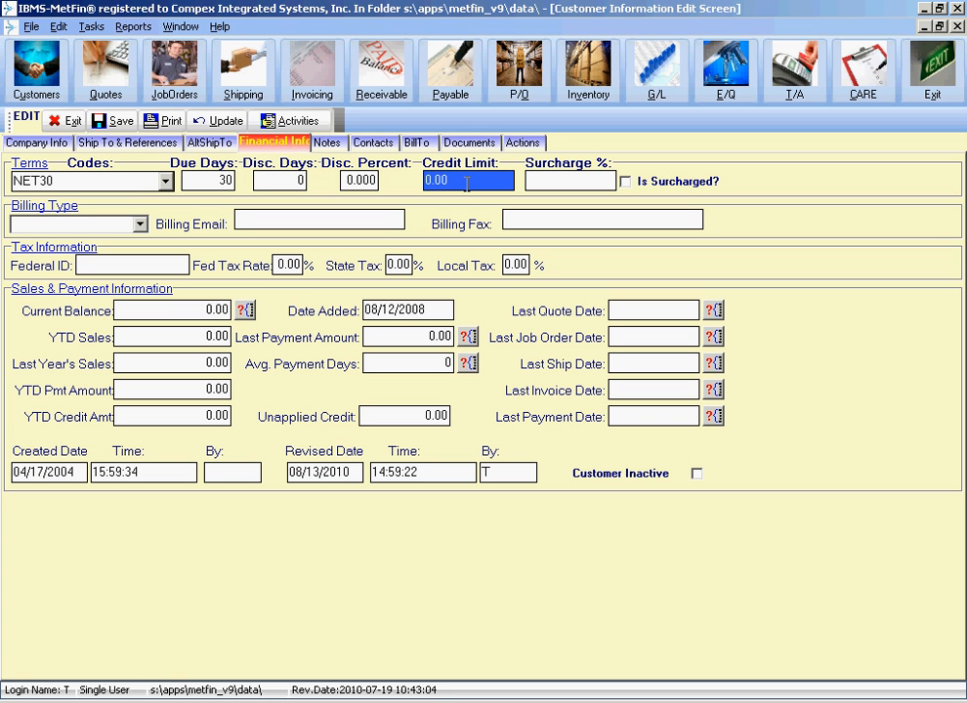
key(BackSpace)
text(100)
text(00)
key(BackSpace)
key(BackSpace)
key(BackSpace)
key(BackSpace)
key(BackSpace)
text(99999999)
key(BackSpace)
key(BackSpace)
key(BackSpace)
key(BackSpace)
key(BackSpace)
key(BackSpace)
key(BackSpace)
key(BackSpace)
click(554, 181)
click(504, 179)
text(0)
key(Tab)
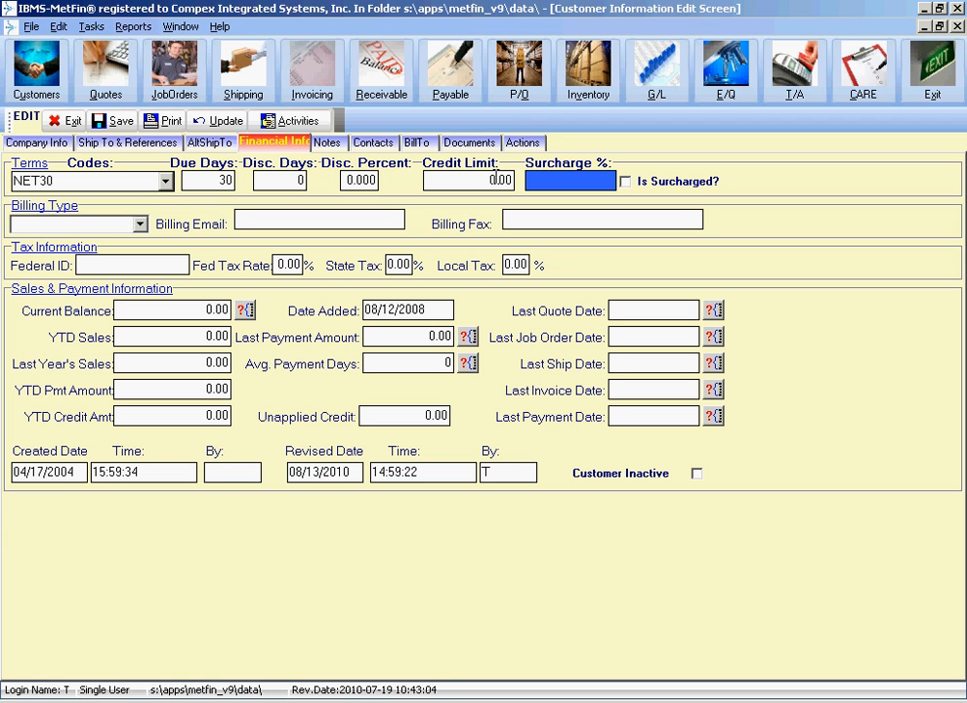
Set the surcharge percentage to 5
click(498, 179)
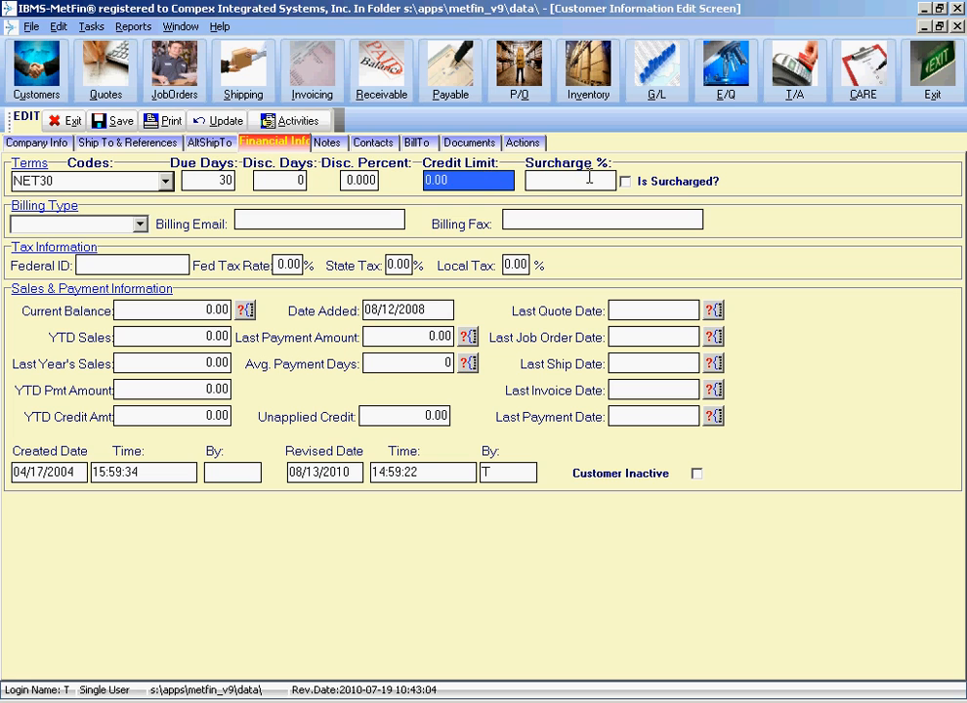
click(499, 178)
drag(498, 179, 381, 180)
key(Tab)
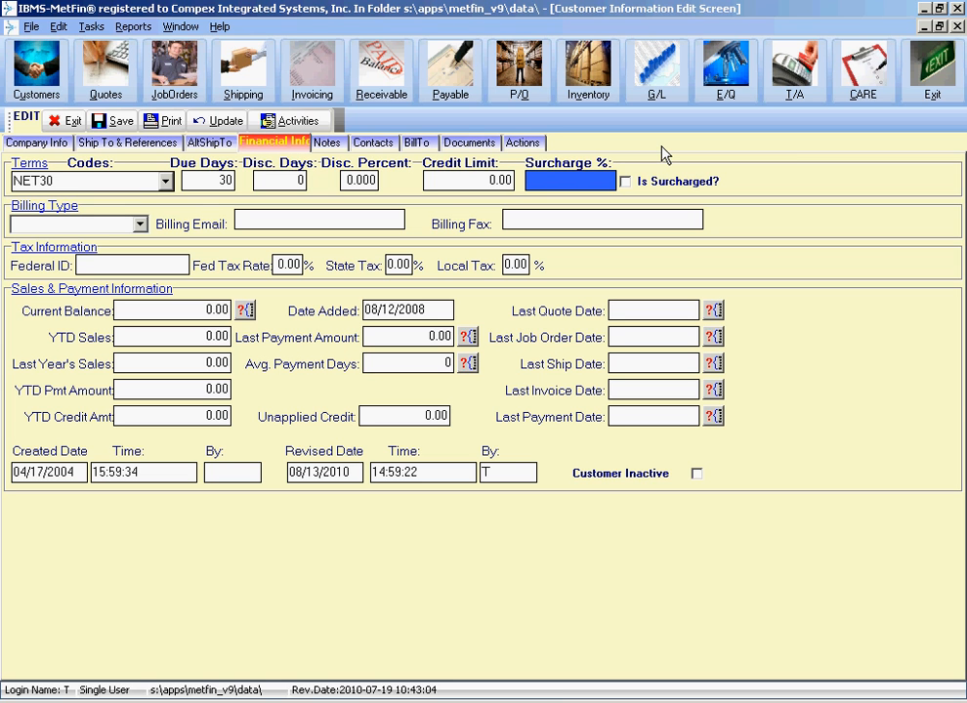
text(7)
key(BackSpace)
text(5)
Tick and untick the Is Surcharged option
click(625, 181)
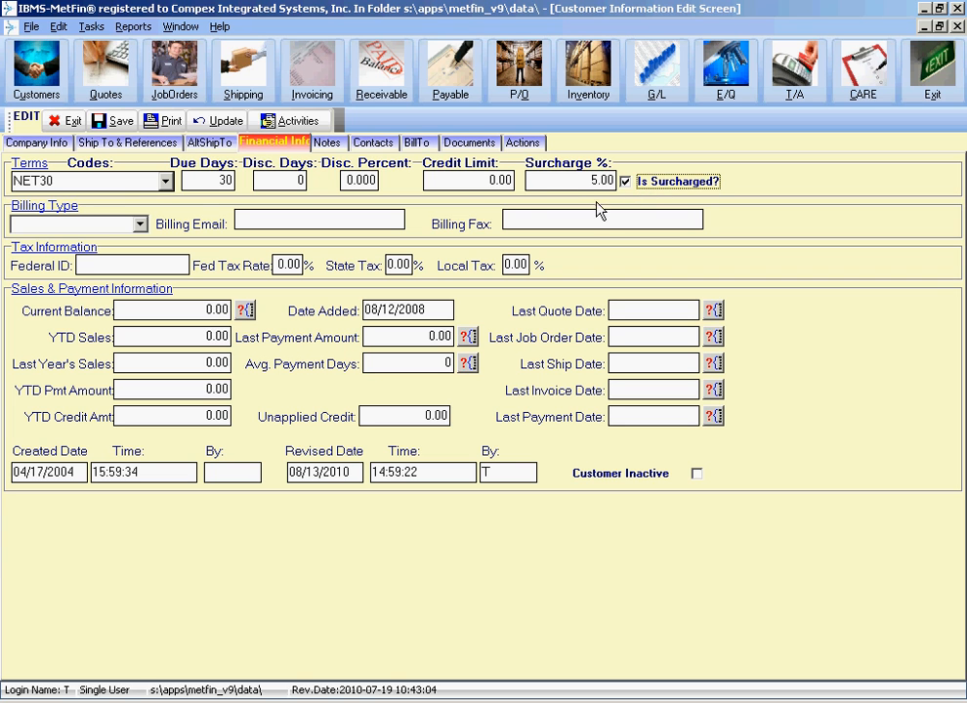
key(shift+Tab)
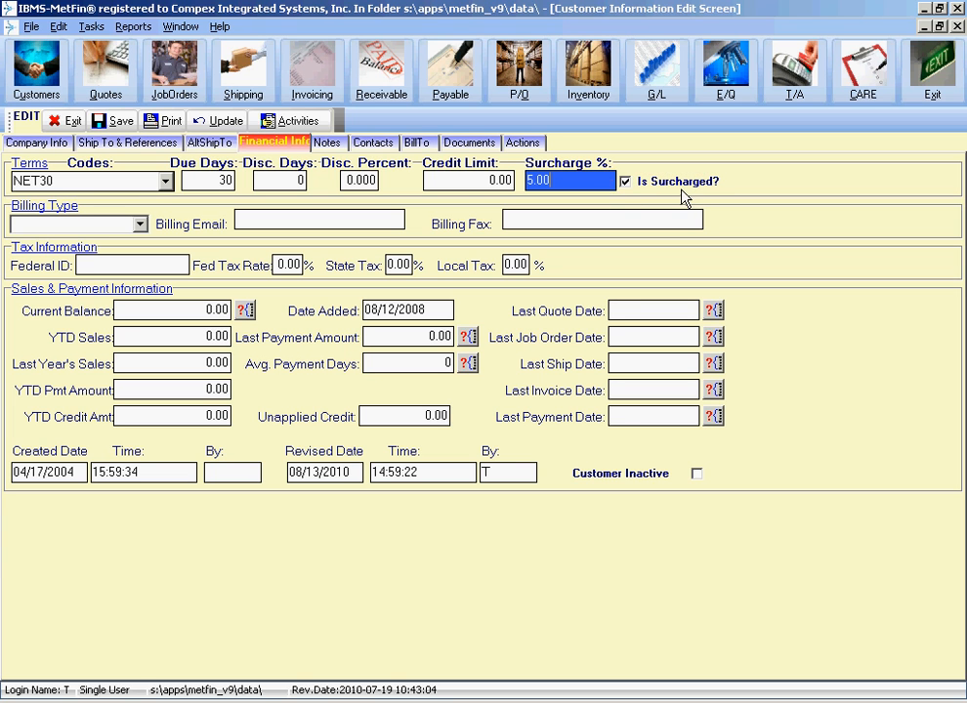
key(Tab)
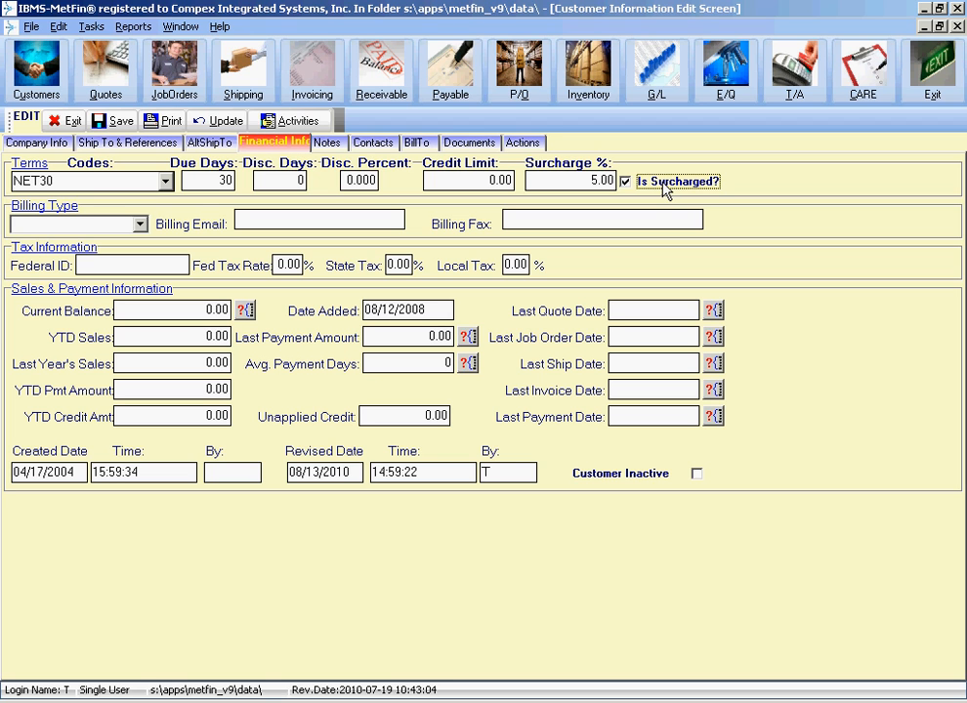
key(space)
key(shift+Tab)
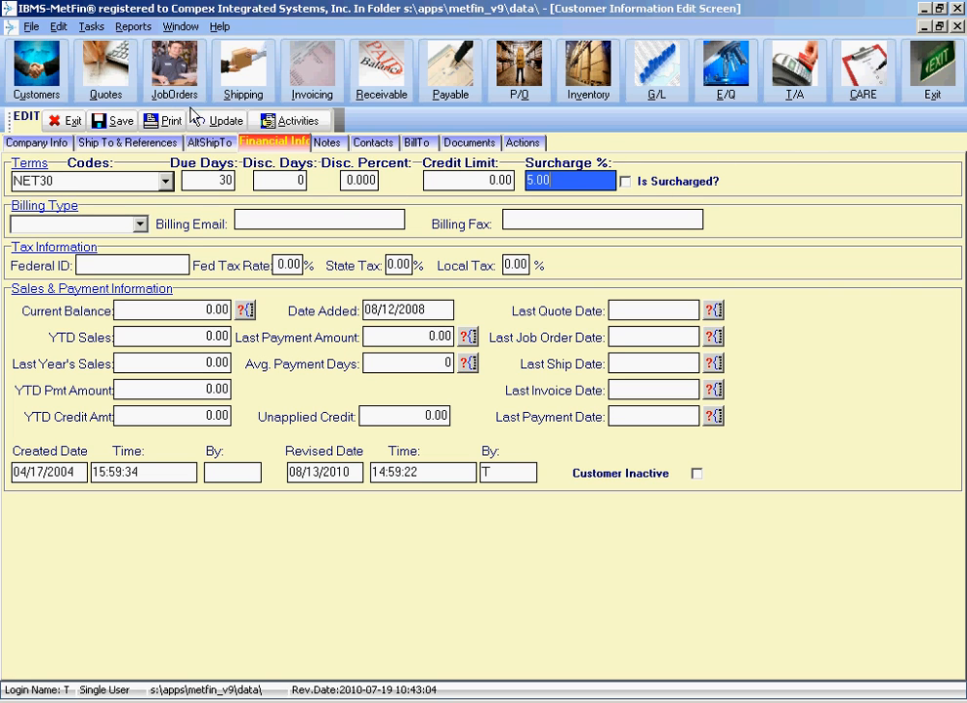
Open the billing type choices
click(141, 223)
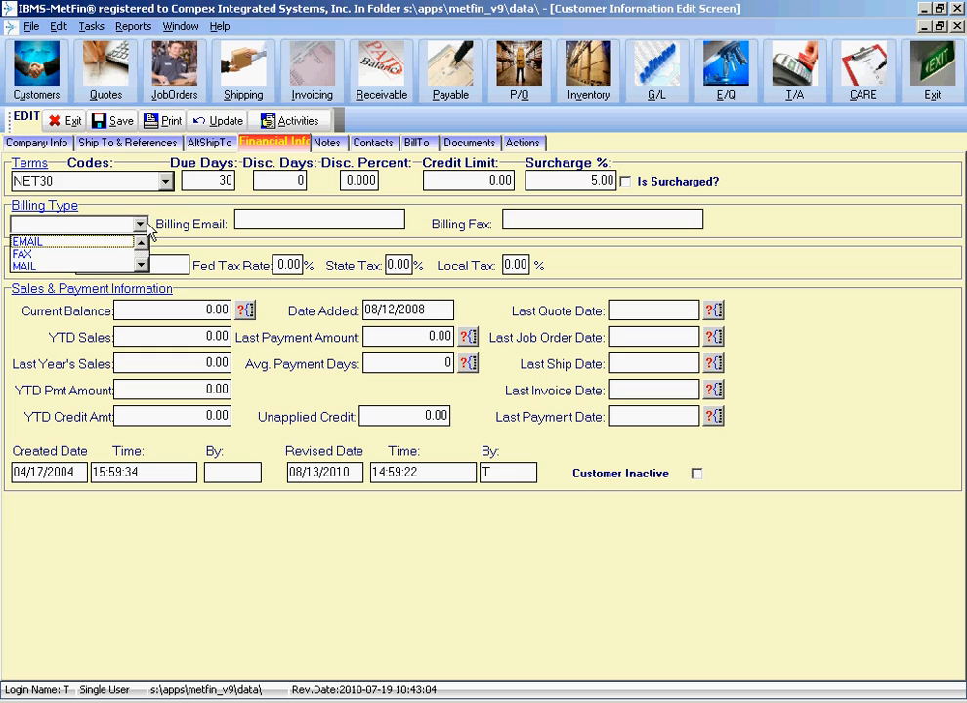